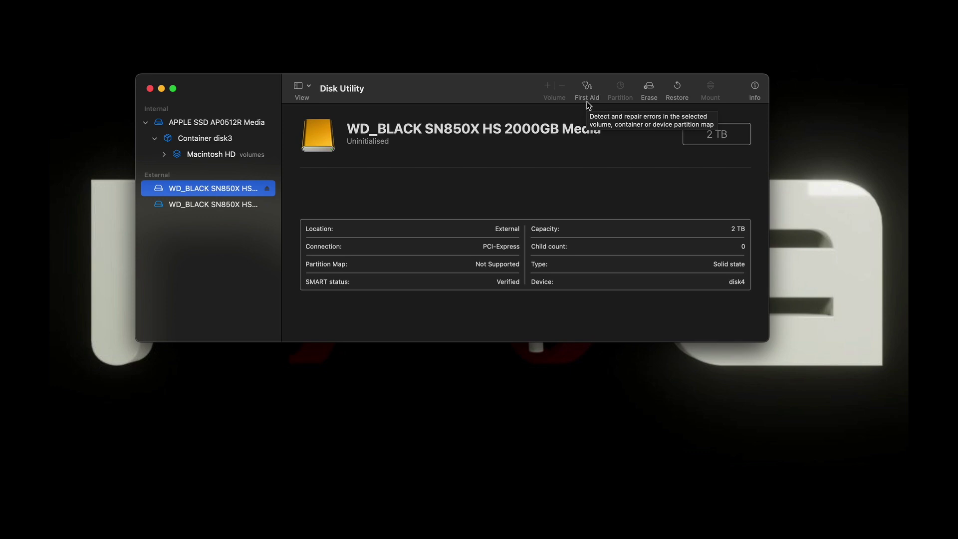
Step: Erase the first WD_BLACK SN850X drive as an APFS volume named 'A 2TB'
{"action": "left_click", "coordinate": [646, 91]}
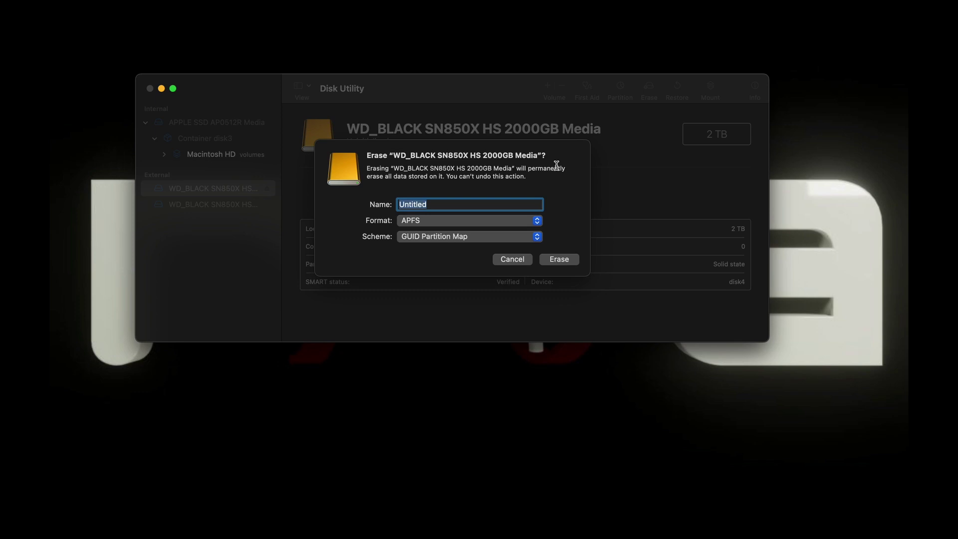
{"action": "type", "text": "A 2TB"}
{"action": "left_click", "coordinate": [568, 260]}
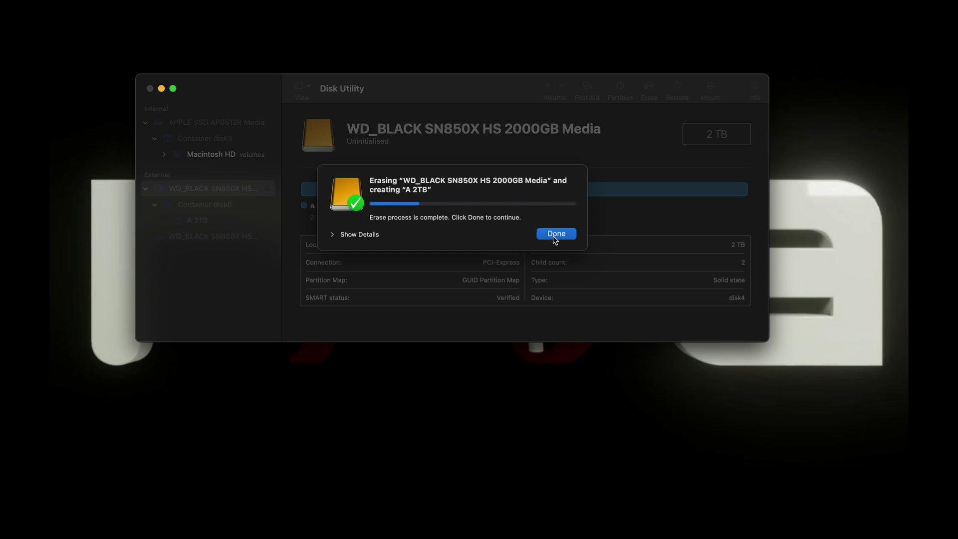
{"action": "left_click", "coordinate": [554, 234]}
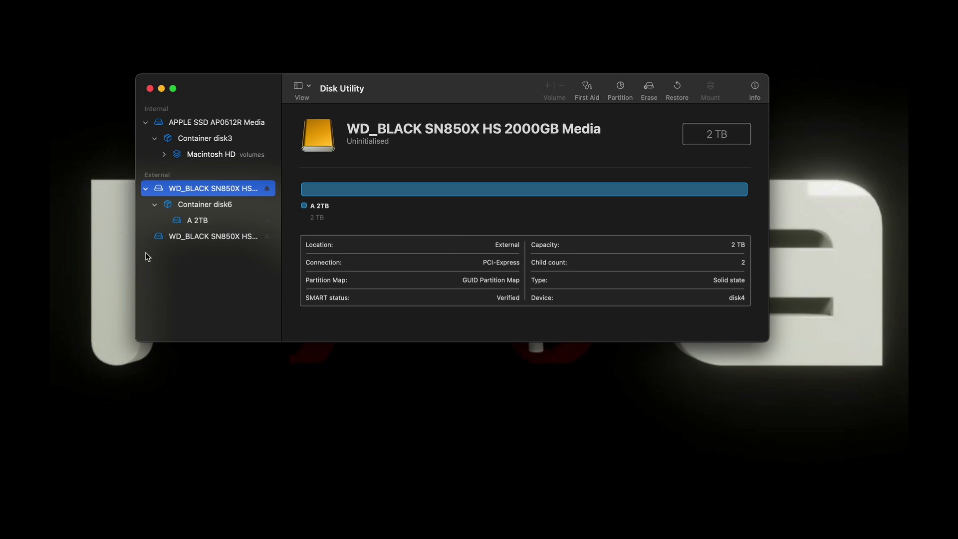
Step: Erase the second WD_BLACK drive as APFS 'B 2TB', then open Container disk7's partition layout
{"action": "left_click", "coordinate": [177, 239]}
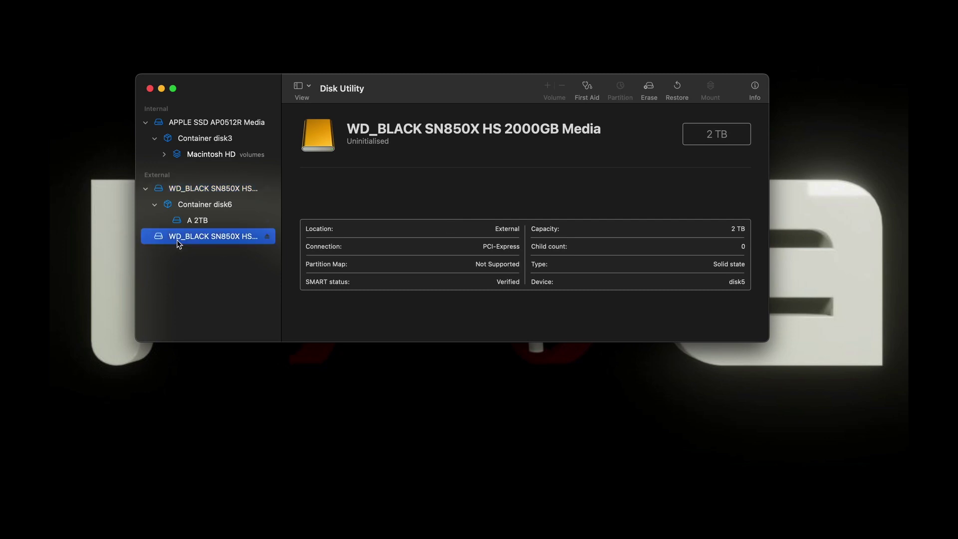
{"action": "left_click", "coordinate": [647, 90]}
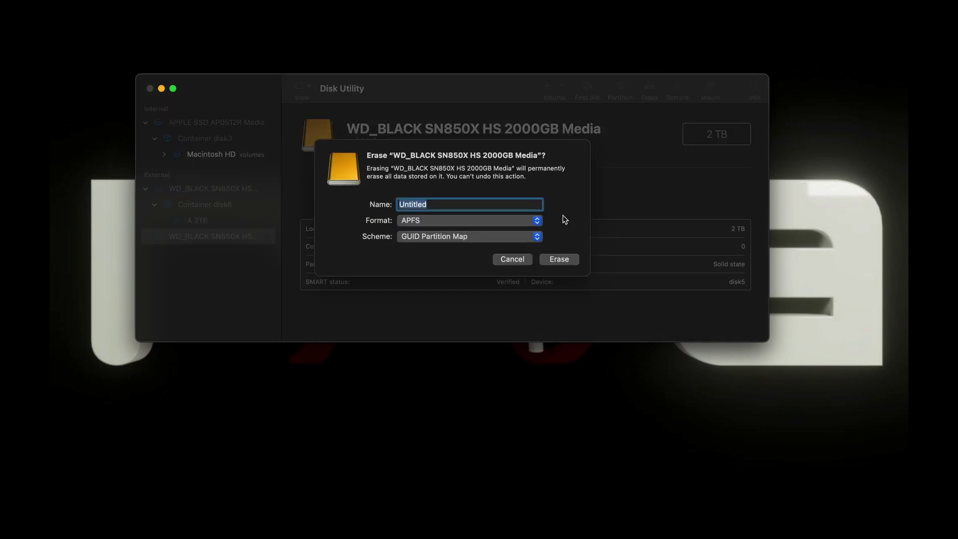
{"action": "type", "text": "B 2TB"}
{"action": "left_click", "coordinate": [557, 259]}
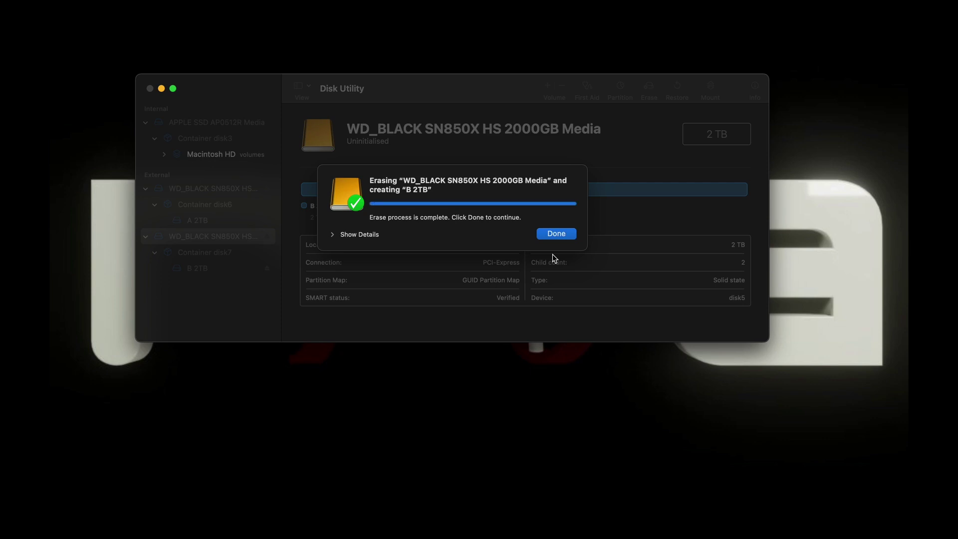
{"action": "left_click", "coordinate": [555, 236]}
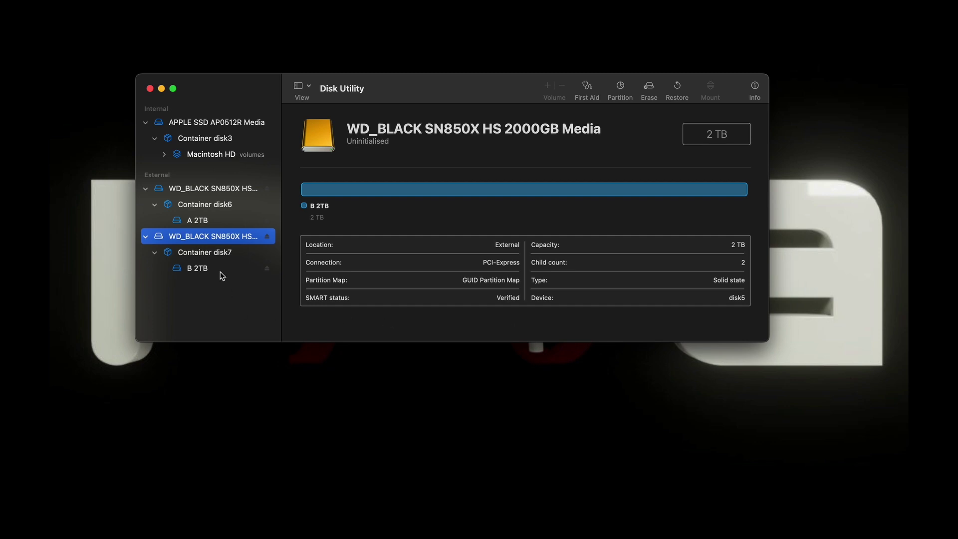
{"action": "left_click", "coordinate": [219, 256]}
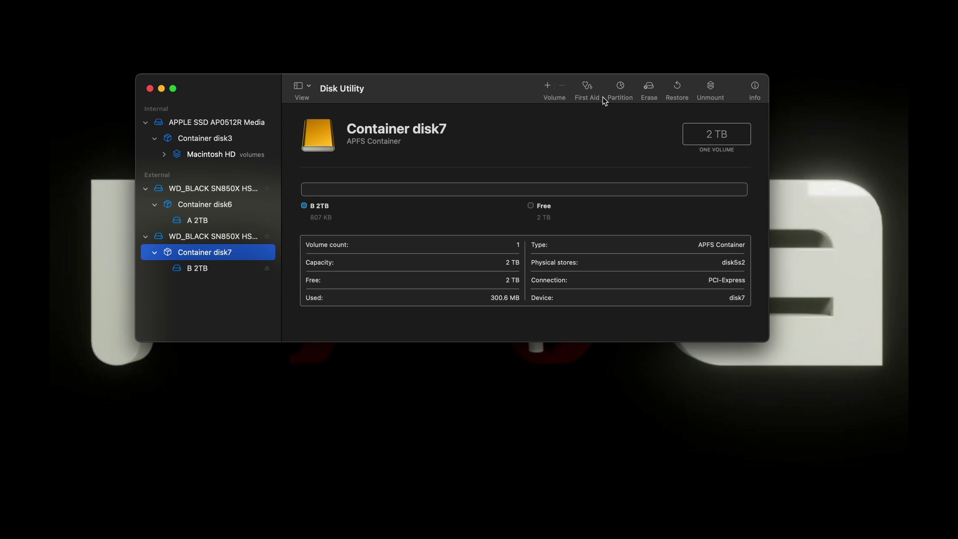
{"action": "left_click", "coordinate": [618, 94]}
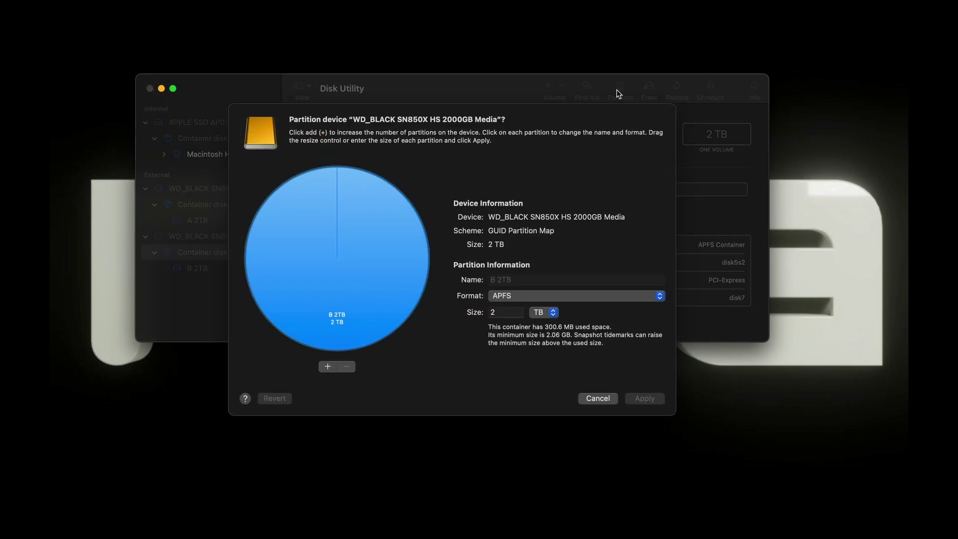
Step: Show Get Info for Macintosh HD in Finder, revealing its 494.38 GB capacity
{"action": "mouse_move", "coordinate": [82, 530]}
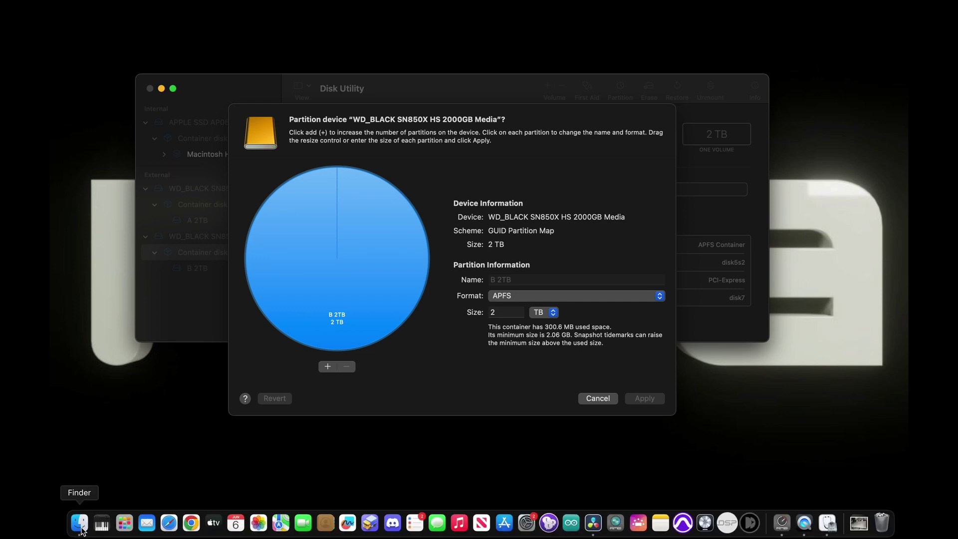
{"action": "left_click", "coordinate": [81, 524]}
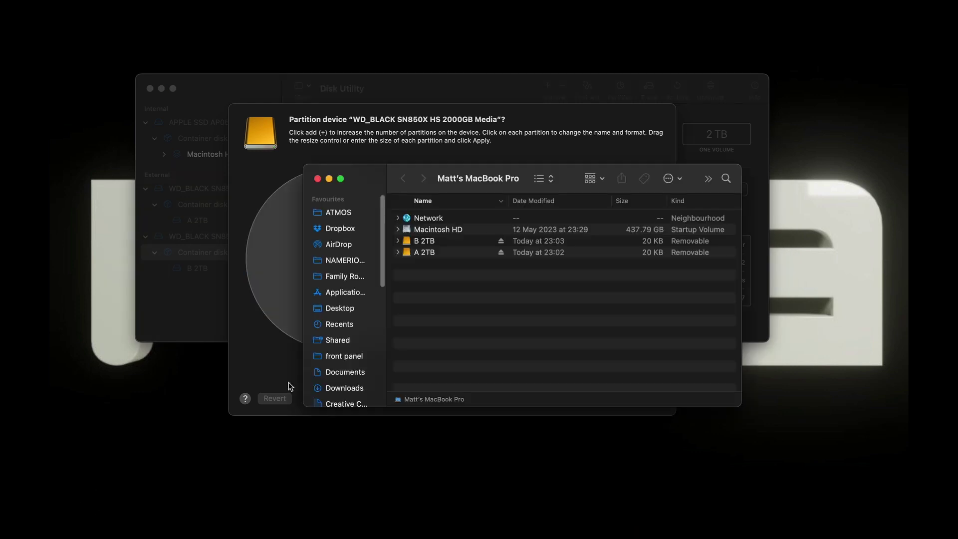
{"action": "left_click", "coordinate": [433, 233]}
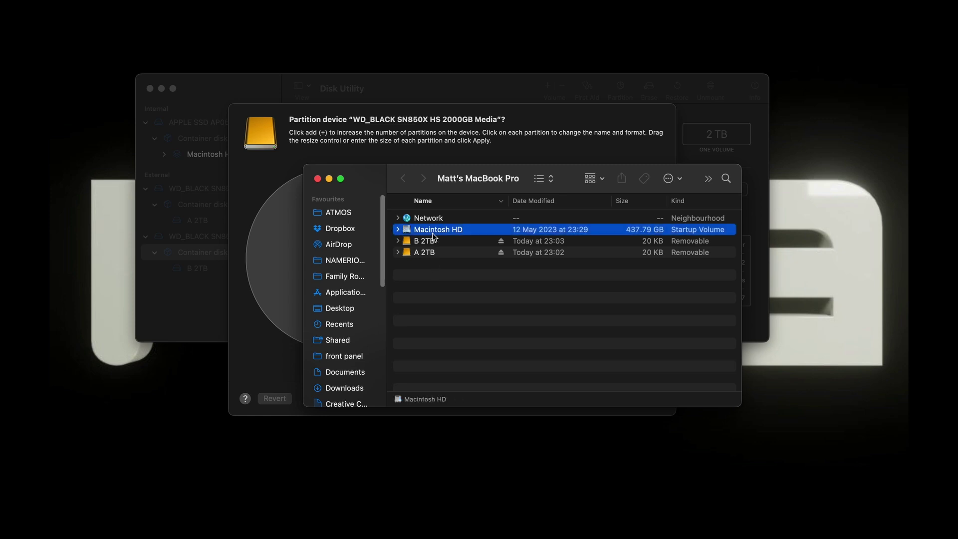
{"action": "key", "text": "super+i"}
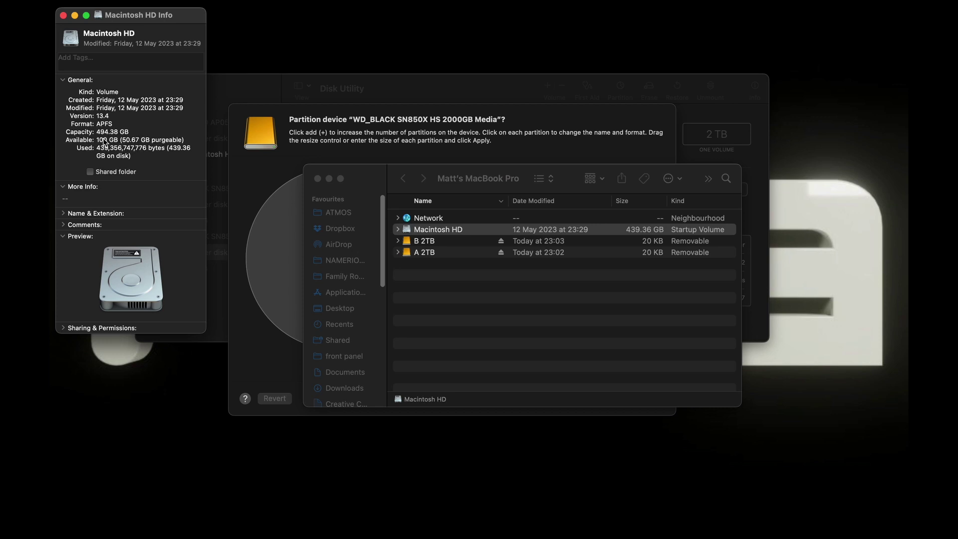
Step: Add a partition to the second drive, shrinking B 2TB to 500 GB beside a 1.5 TB Untitled
{"action": "left_click", "coordinate": [272, 309]}
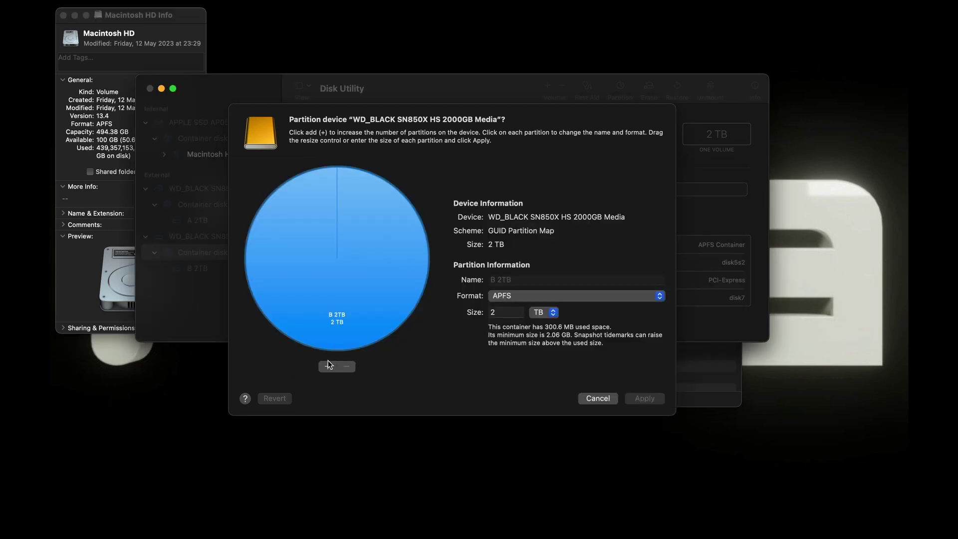
{"action": "left_click", "coordinate": [329, 366]}
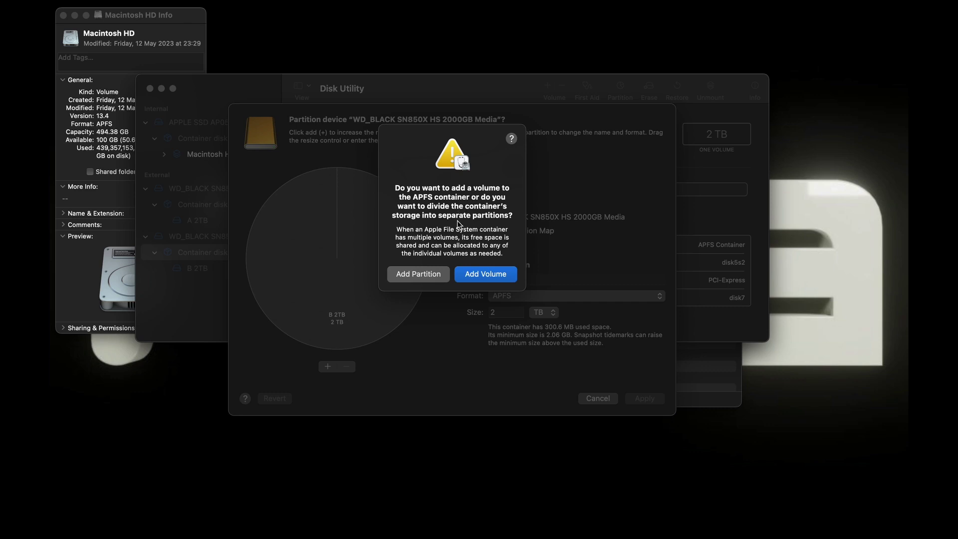
{"action": "left_click", "coordinate": [434, 274]}
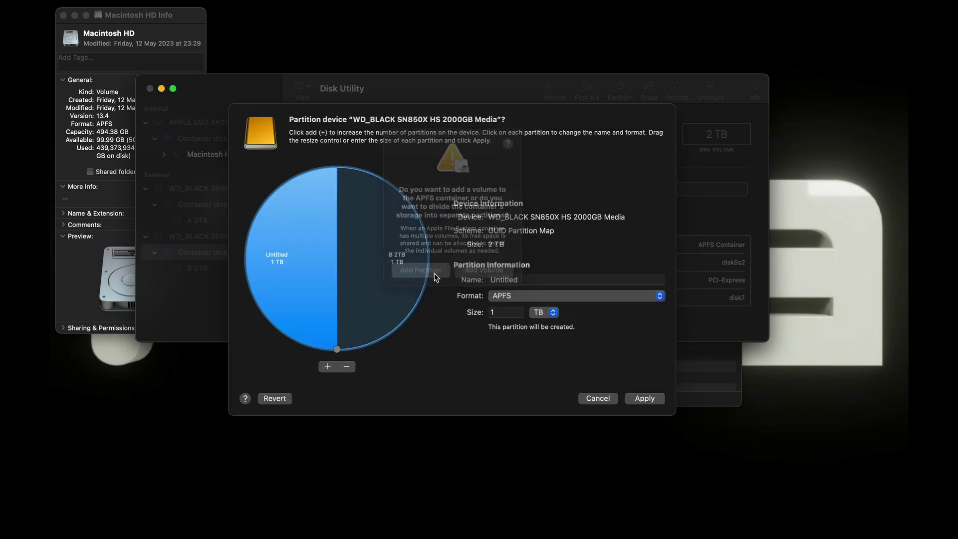
{"action": "left_click", "coordinate": [339, 351]}
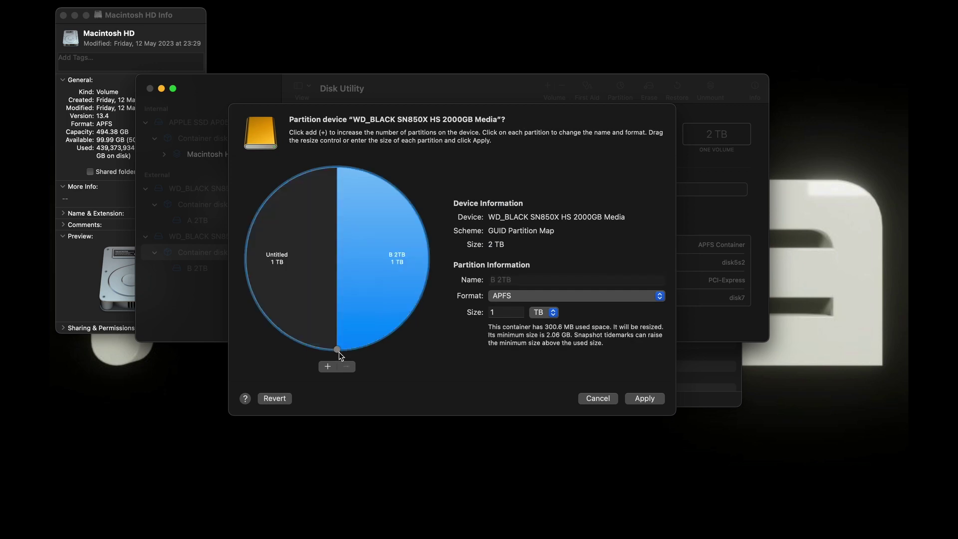
{"action": "left_click_drag", "start_coordinate": [333, 351], "coordinate": [396, 257]}
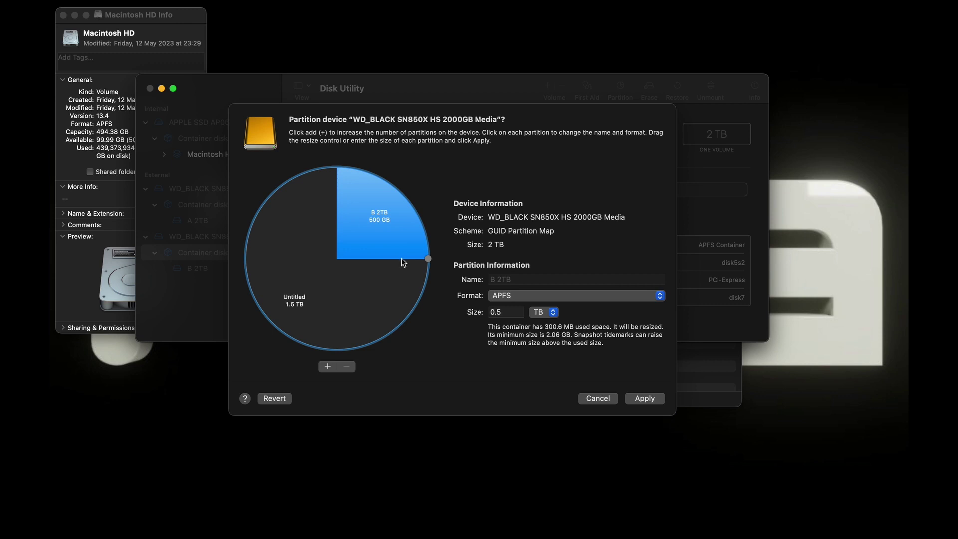
{"action": "left_click", "coordinate": [645, 399]}
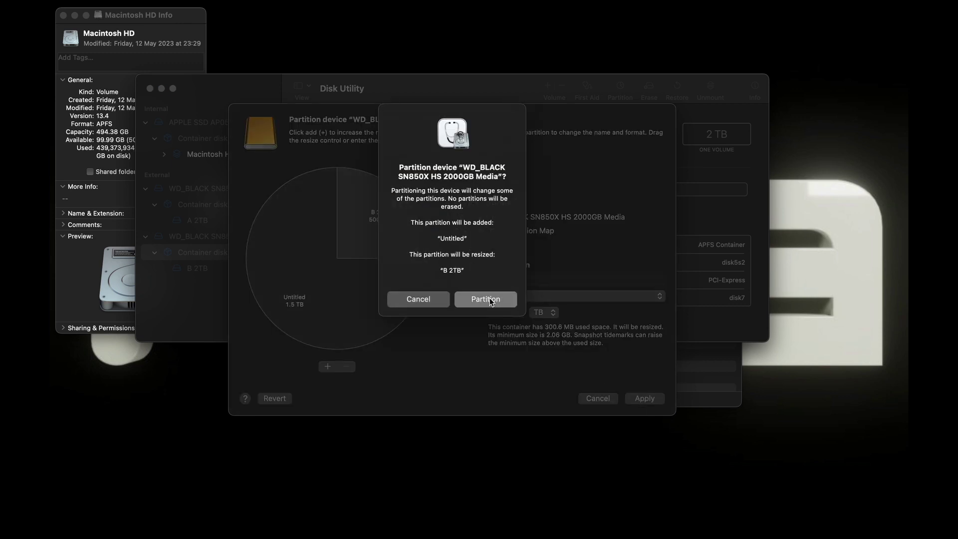
{"action": "left_click", "coordinate": [486, 296]}
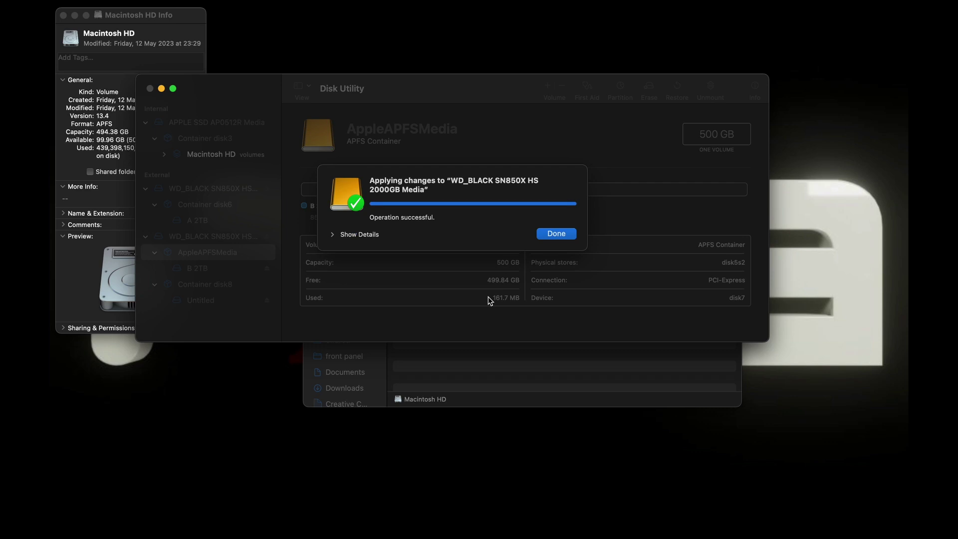
{"action": "left_click", "coordinate": [551, 234]}
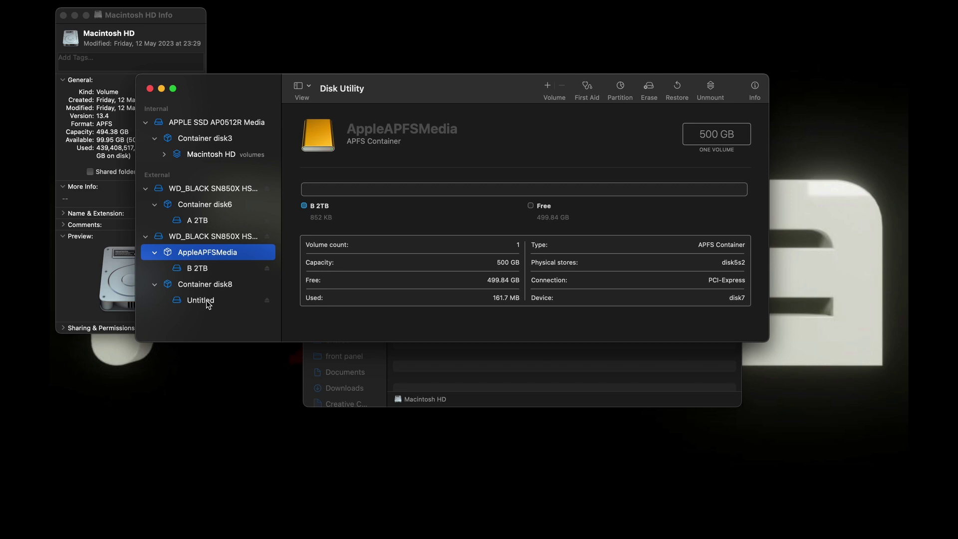
Step: Partition the first drive, shrinking A 2TB to about 500 GB and adding an Untitled 2 partition
{"action": "left_click", "coordinate": [204, 271]}
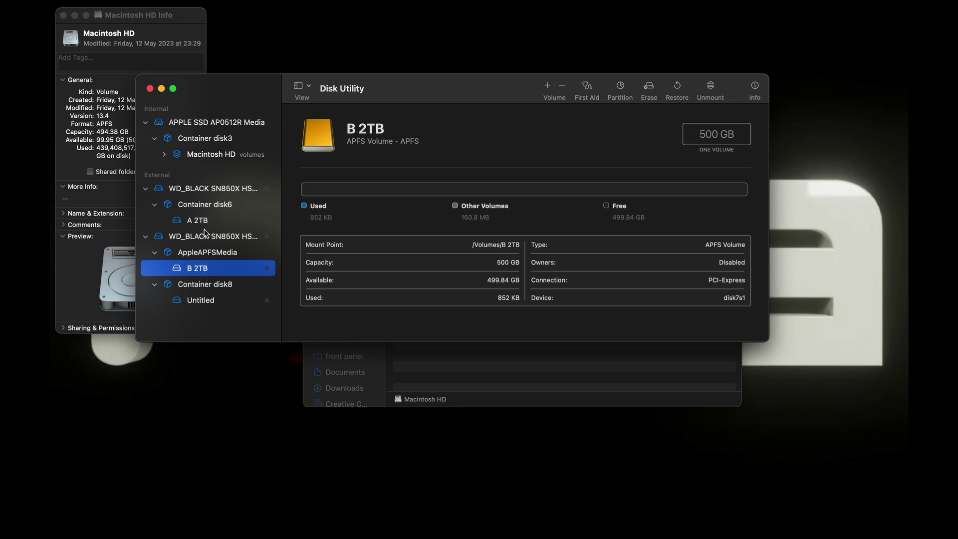
{"action": "left_click", "coordinate": [203, 208]}
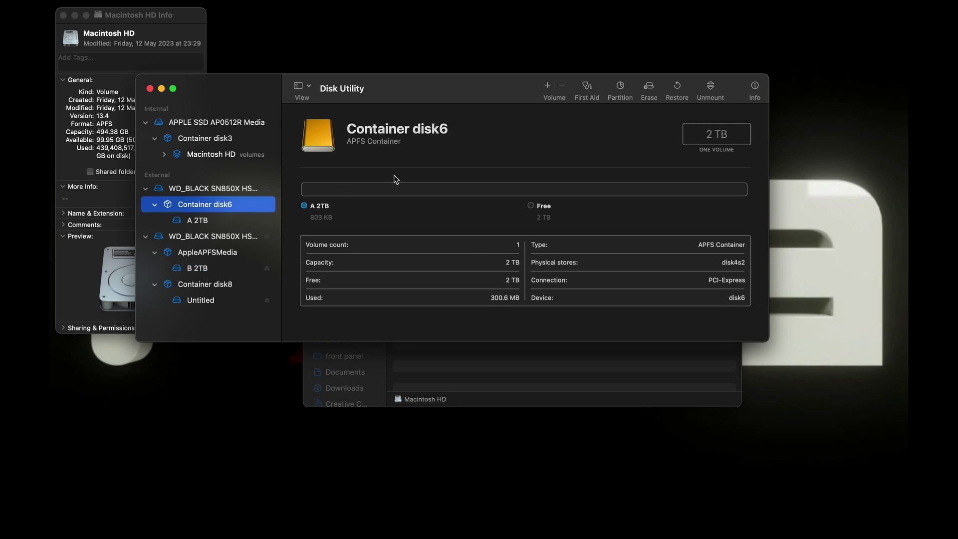
{"action": "left_click", "coordinate": [620, 90]}
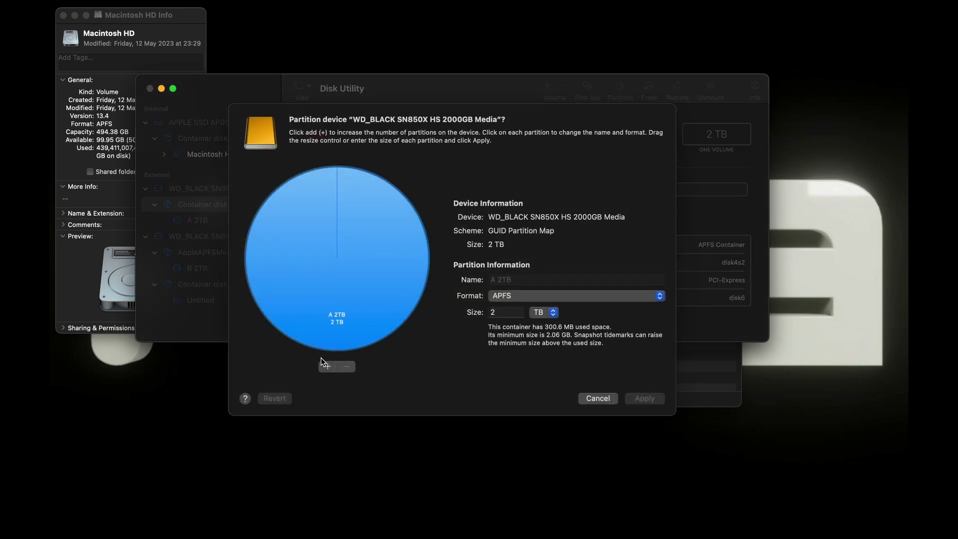
{"action": "left_click", "coordinate": [327, 365]}
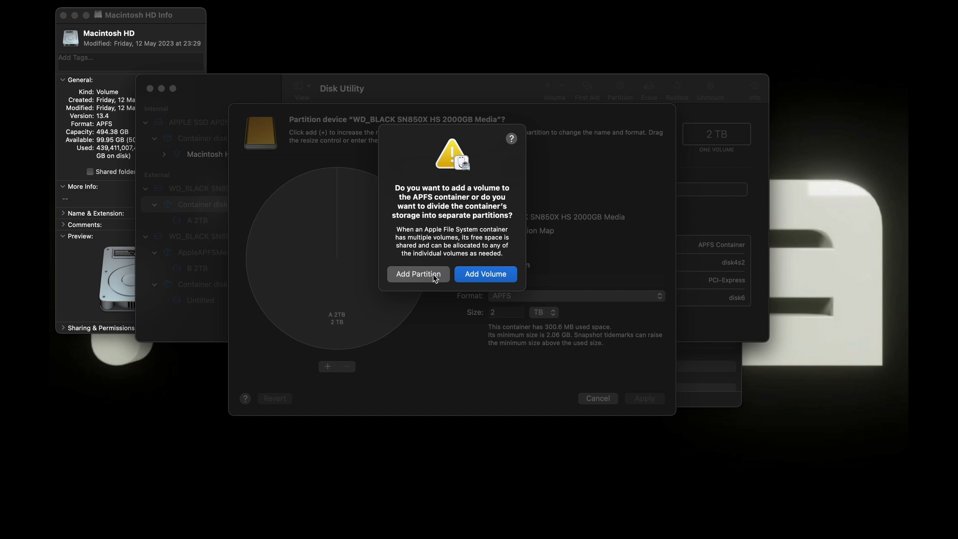
{"action": "left_click", "coordinate": [418, 274]}
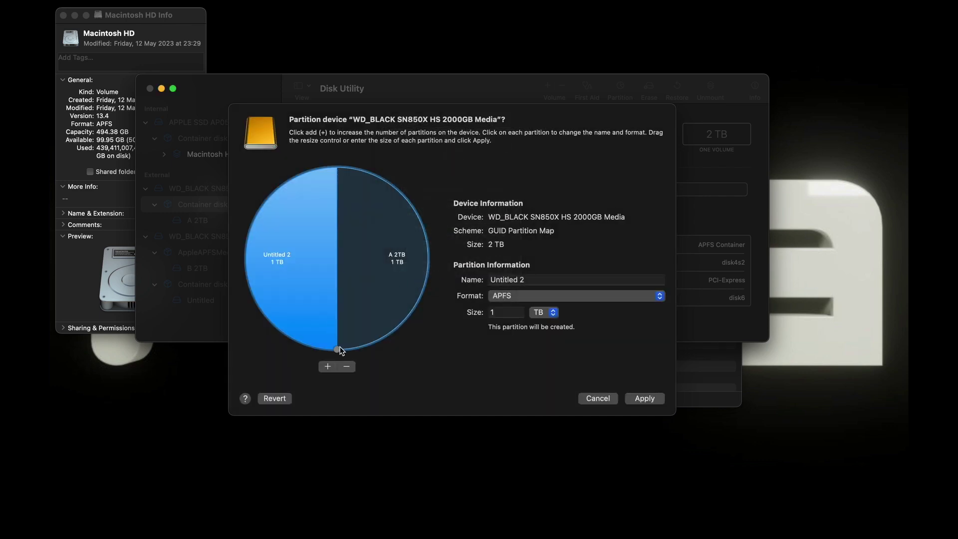
{"action": "left_click_drag", "start_coordinate": [337, 348], "coordinate": [431, 261]}
{"action": "left_click", "coordinate": [645, 399]}
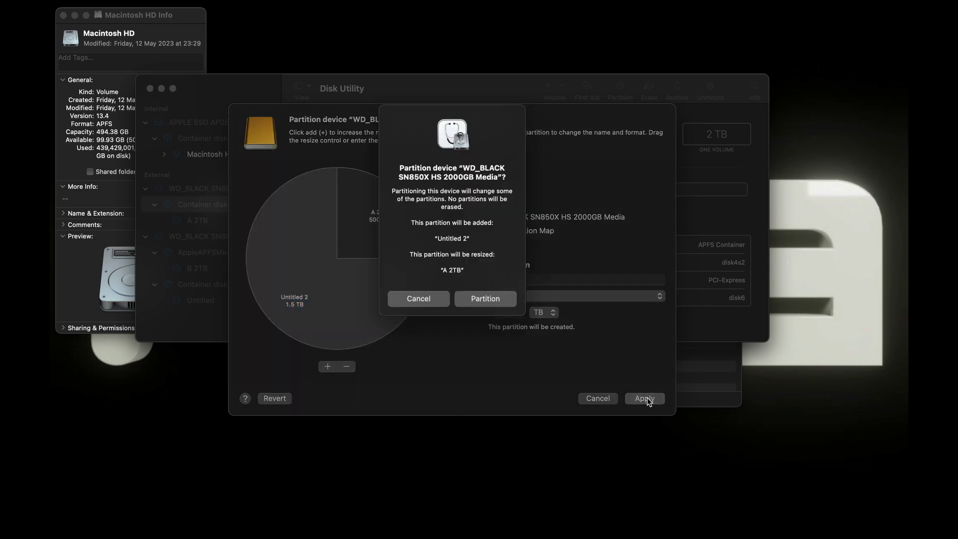
{"action": "left_click", "coordinate": [487, 302]}
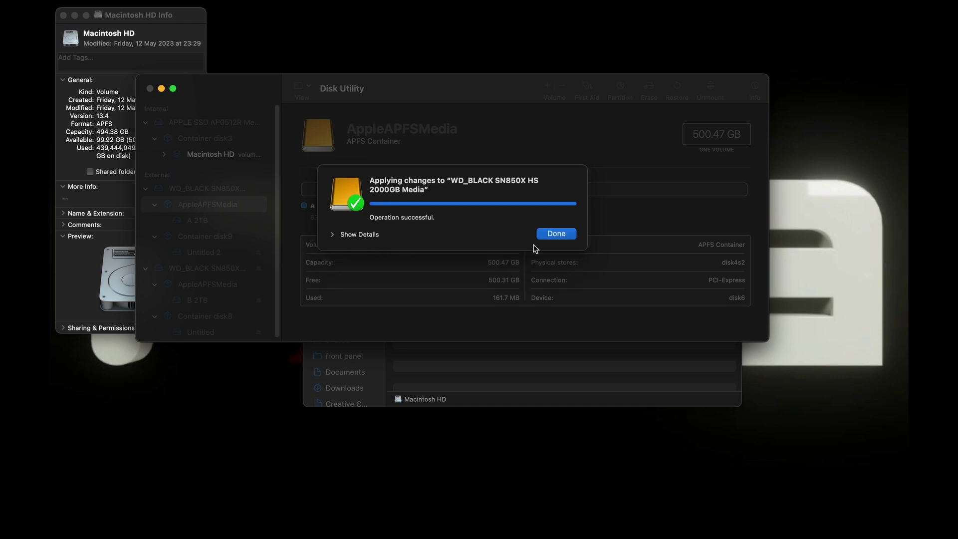
{"action": "left_click", "coordinate": [560, 235]}
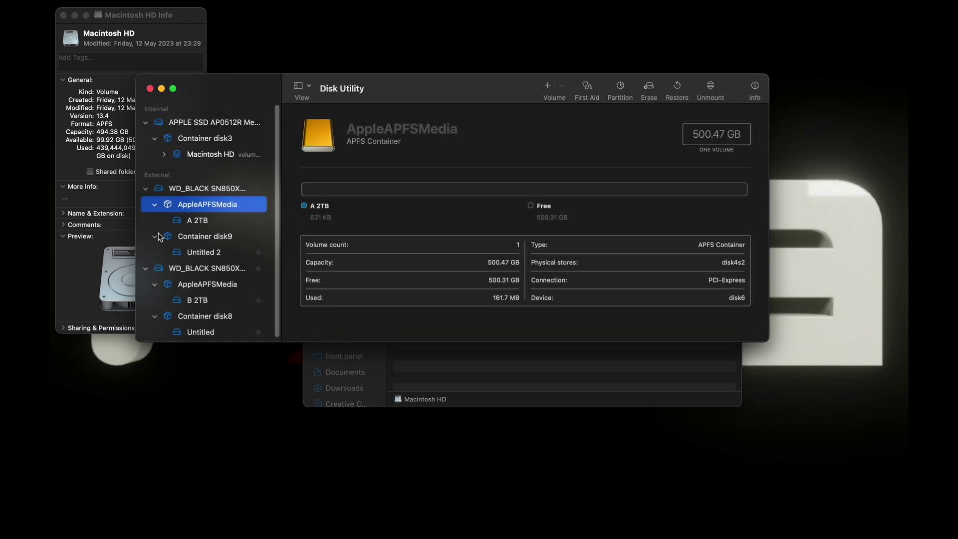
Step: Rename the Untitled 2 volume to 'SONNET A' and Untitled to 'SONNET B'
{"action": "left_click", "coordinate": [221, 222]}
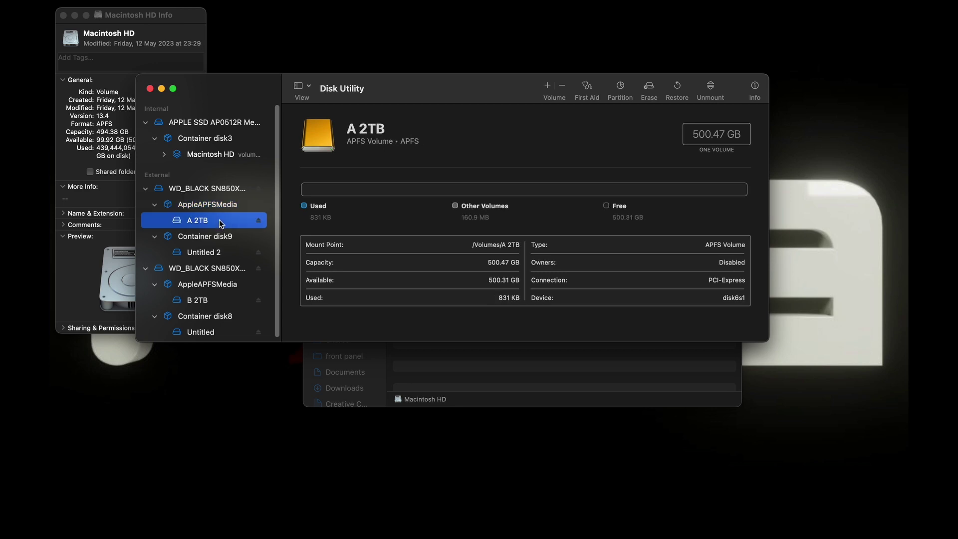
{"action": "double_click", "coordinate": [212, 251]}
{"action": "type", "text": "SONNET A"}
{"action": "left_click", "coordinate": [211, 297]}
{"action": "double_click", "coordinate": [202, 330]}
{"action": "type", "text": "SONNET B"}
{"action": "key", "text": "Return"}
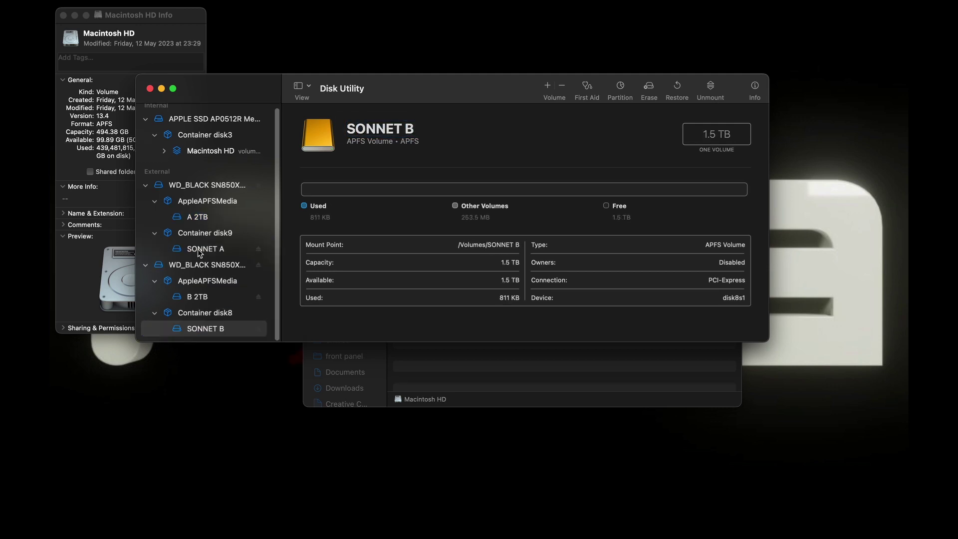
{"action": "double_click", "coordinate": [209, 217]}
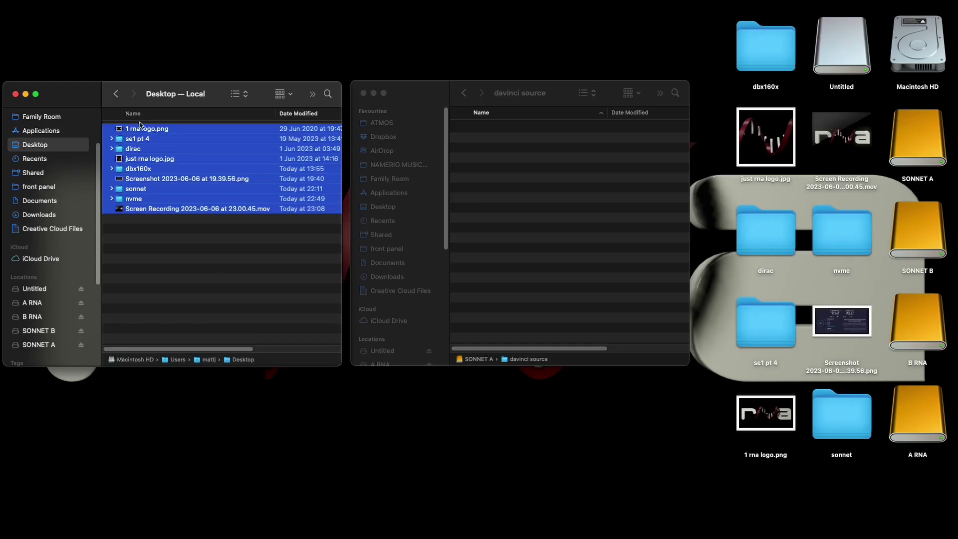
Step: Move the Desktop files into SONNET A's davinci source folder, delete the originals, and empty the Bin
{"action": "left_click_drag", "start_coordinate": [144, 131], "coordinate": [545, 160]}
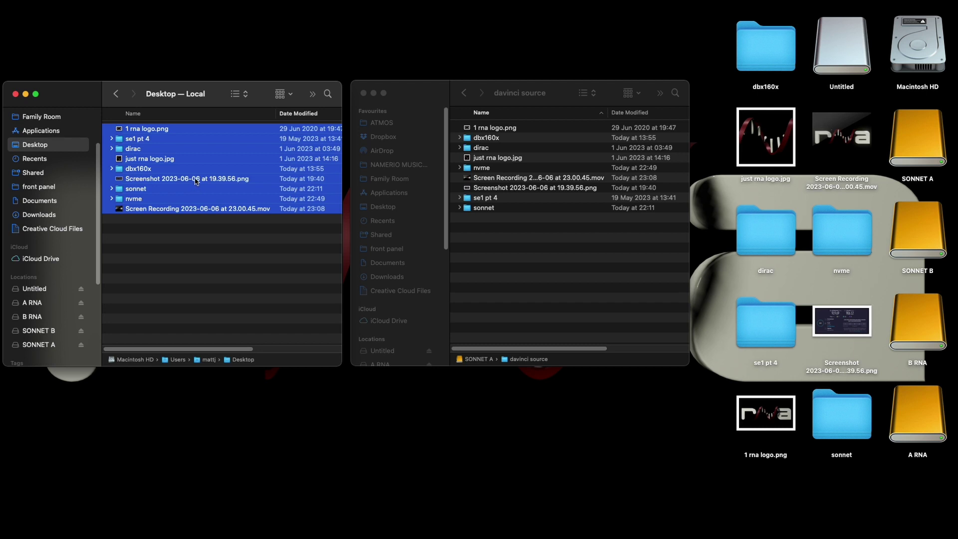
{"action": "key", "text": "super+BackSpace"}
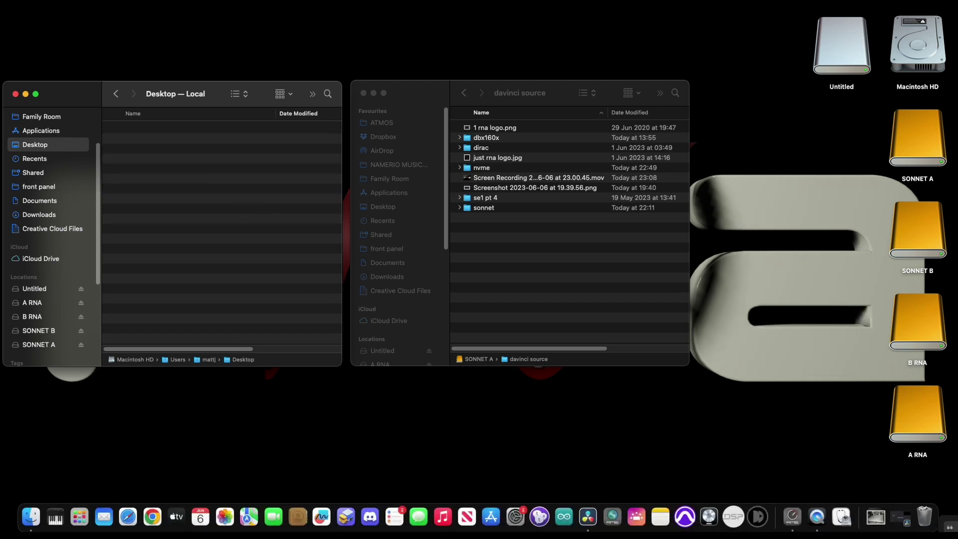
{"action": "right_click", "coordinate": [930, 518]}
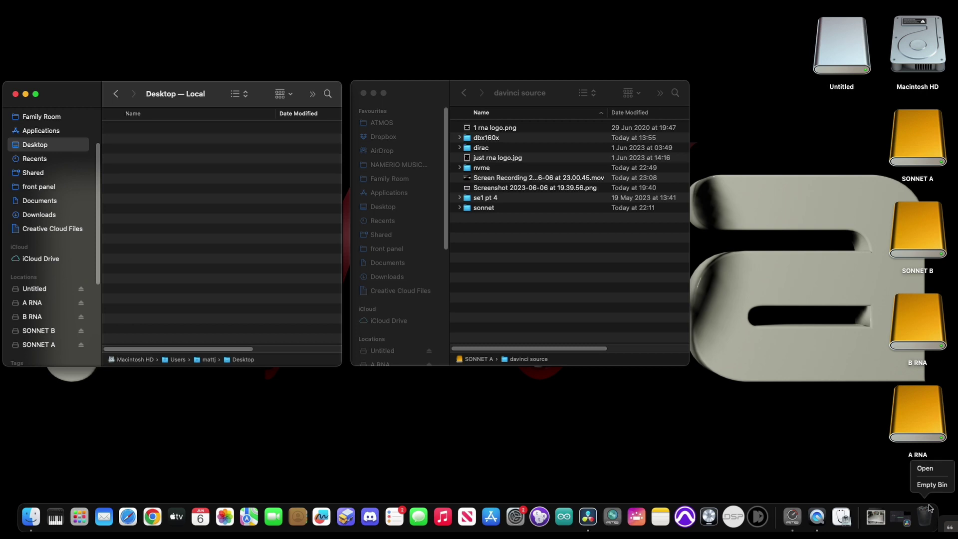
{"action": "left_click", "coordinate": [929, 488]}
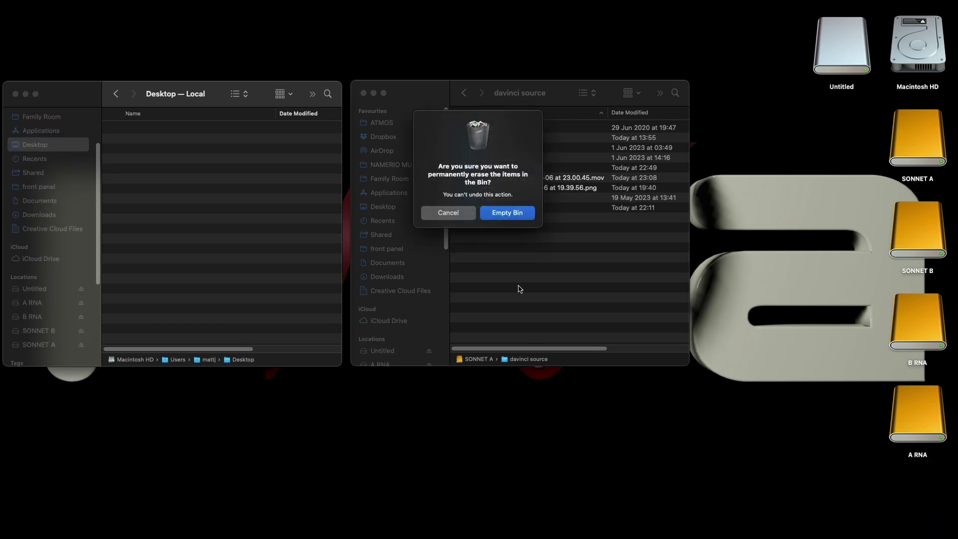
{"action": "left_click", "coordinate": [500, 221]}
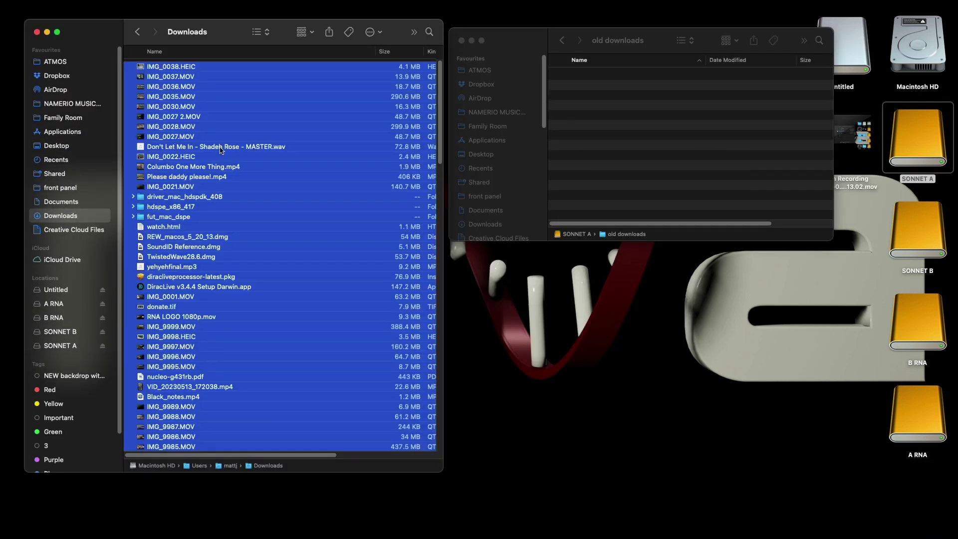
Step: Copy all Downloads files into SONNET A's old downloads, then trash Downloads' contents and empty the Bin
{"action": "left_click_drag", "start_coordinate": [220, 149], "coordinate": [642, 107]}
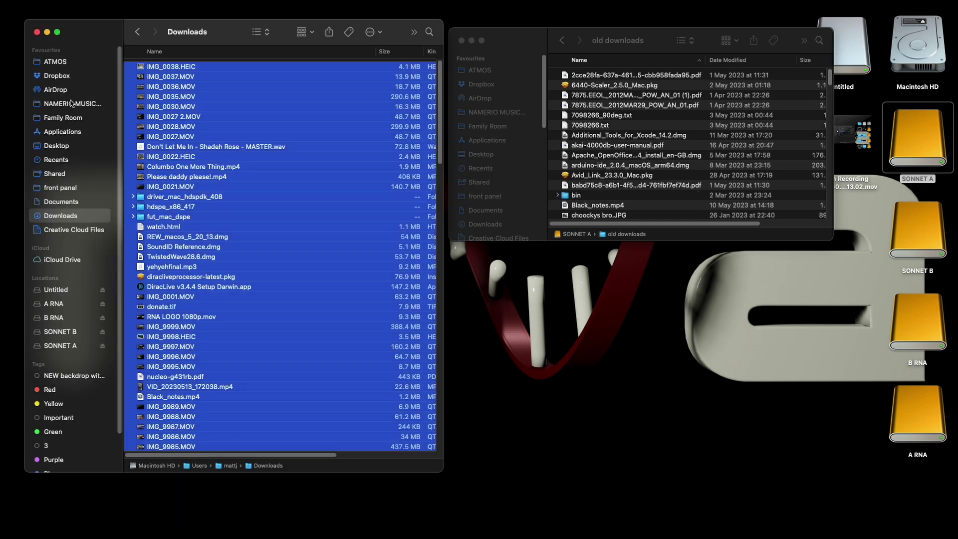
{"action": "left_click", "coordinate": [172, 107]}
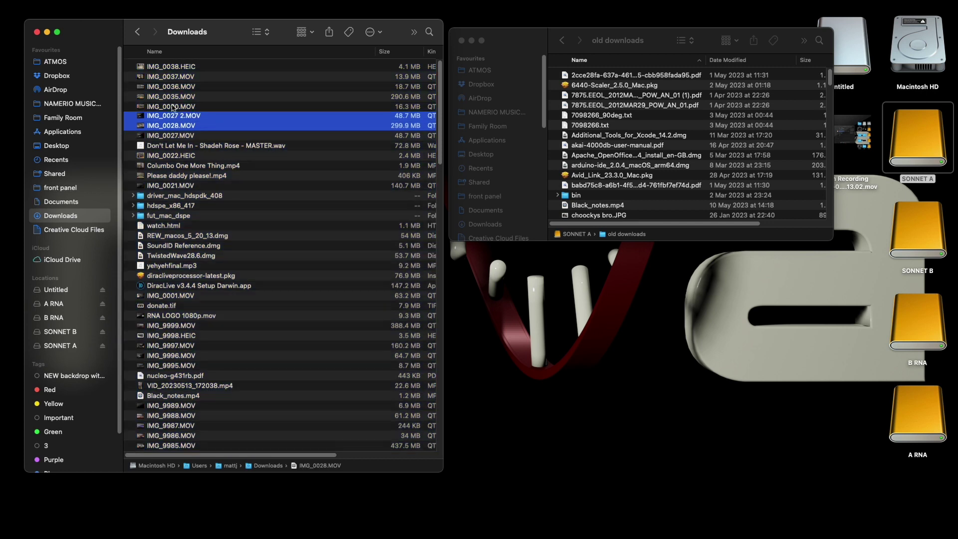
{"action": "key", "text": "super+BackSpace"}
{"action": "key", "text": "super+a"}
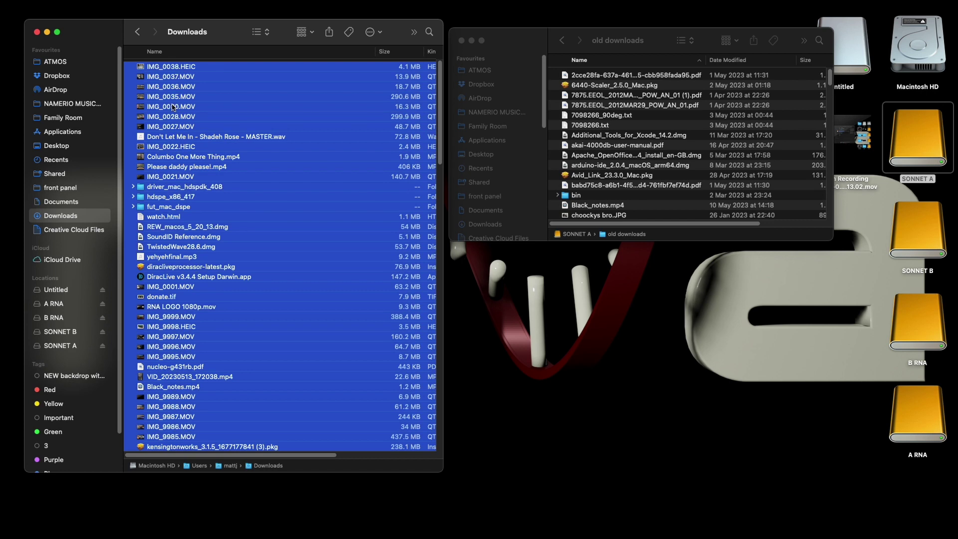
{"action": "key", "text": "super+BackSpace"}
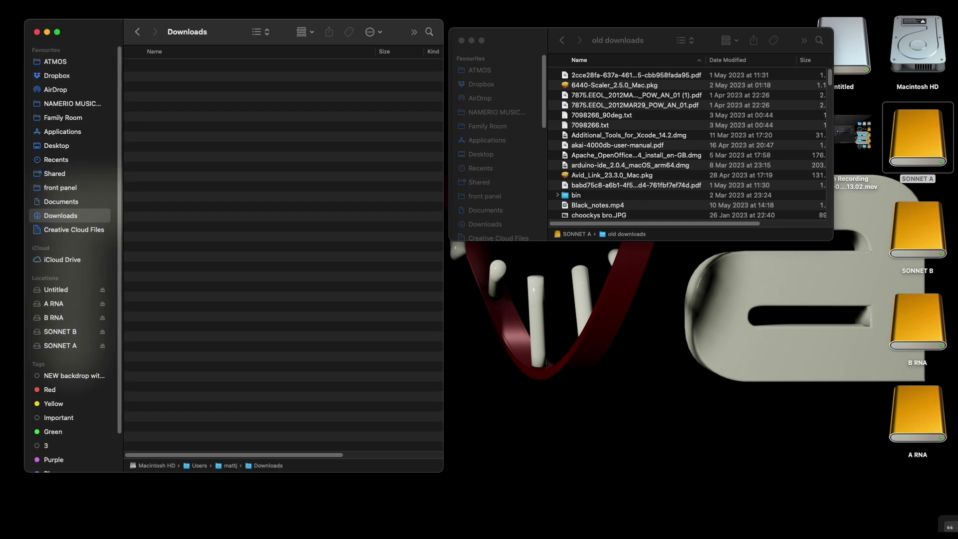
{"action": "mouse_move", "coordinate": [892, 521]}
{"action": "right_click", "coordinate": [921, 513]}
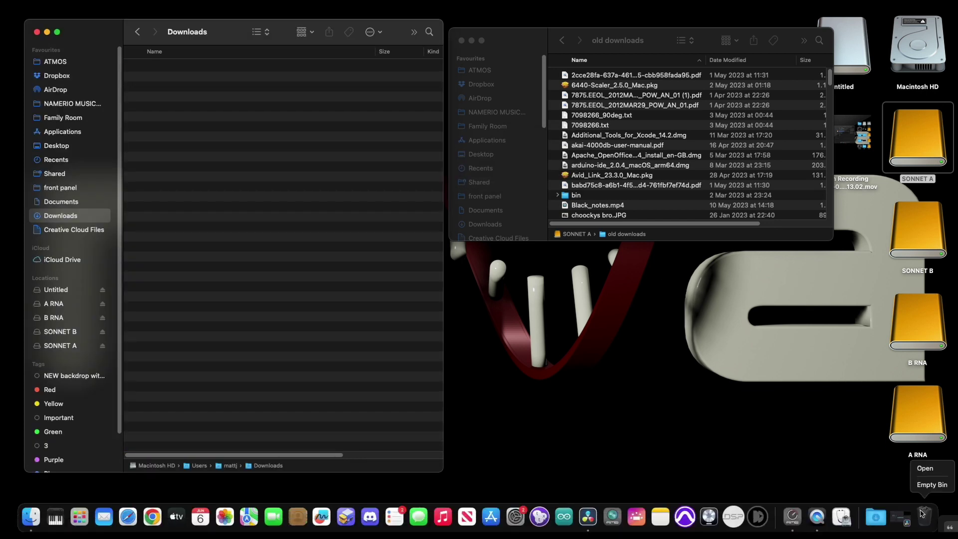
{"action": "left_click", "coordinate": [929, 489]}
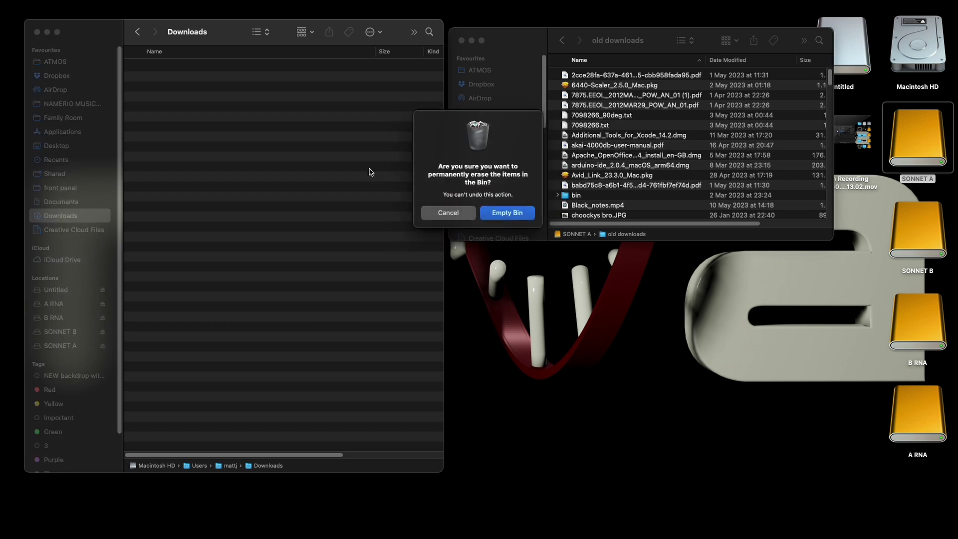
{"action": "left_click", "coordinate": [503, 215]}
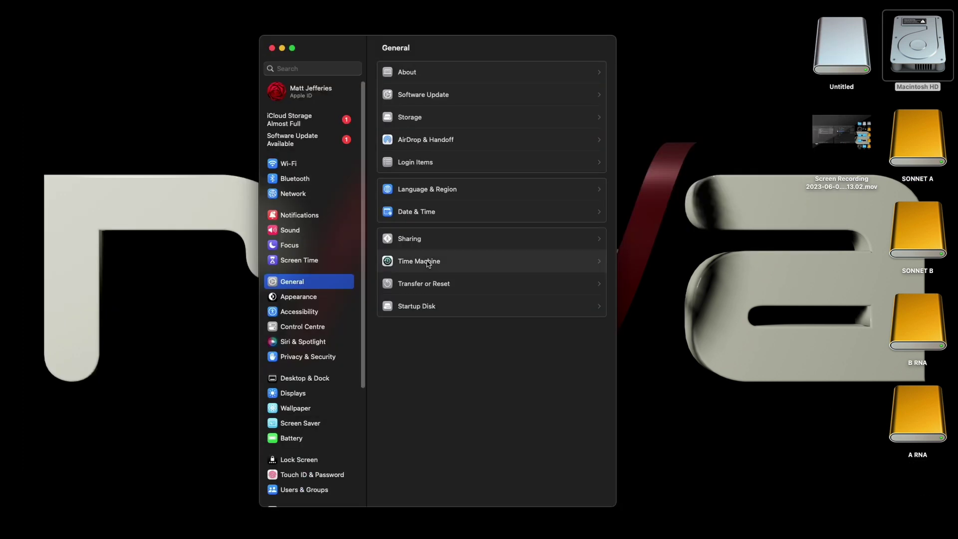
Step: Add B RNA as the Time Machine backup disk with Encrypt Backup turned off
{"action": "left_click", "coordinate": [428, 261]}
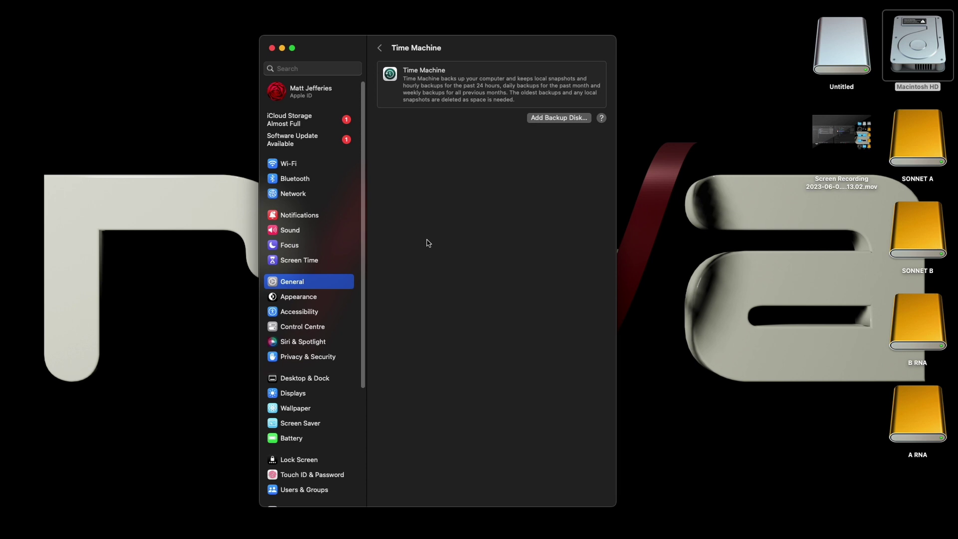
{"action": "left_click", "coordinate": [587, 122]}
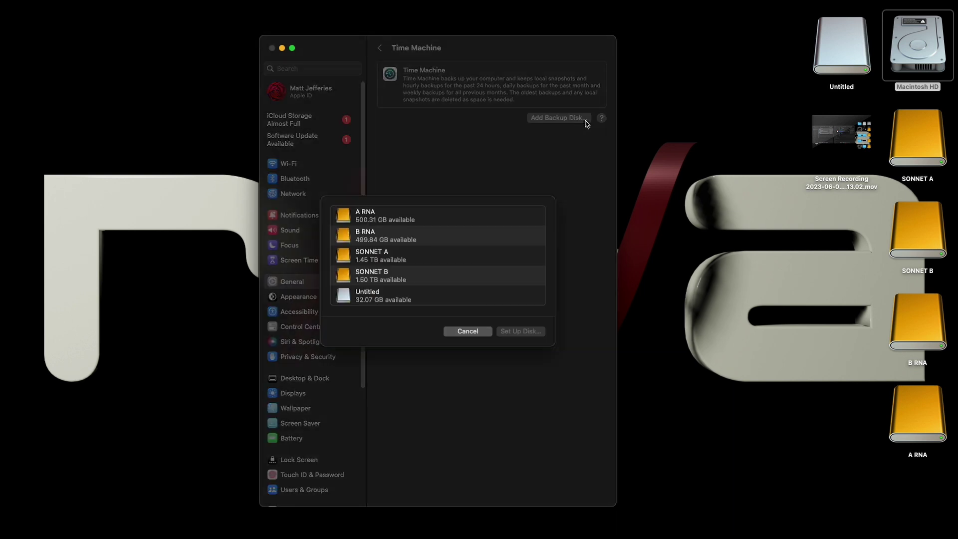
{"action": "left_click", "coordinate": [363, 241]}
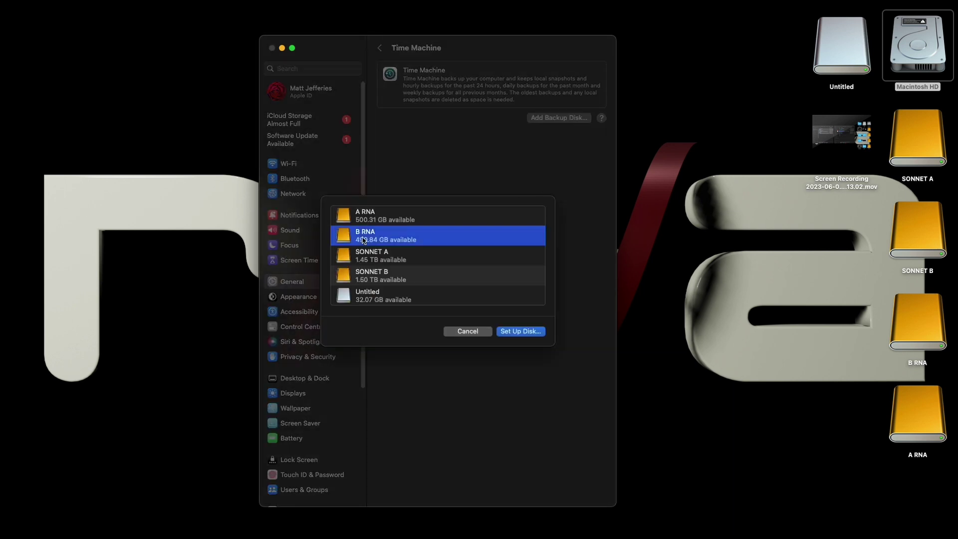
{"action": "left_click", "coordinate": [521, 332]}
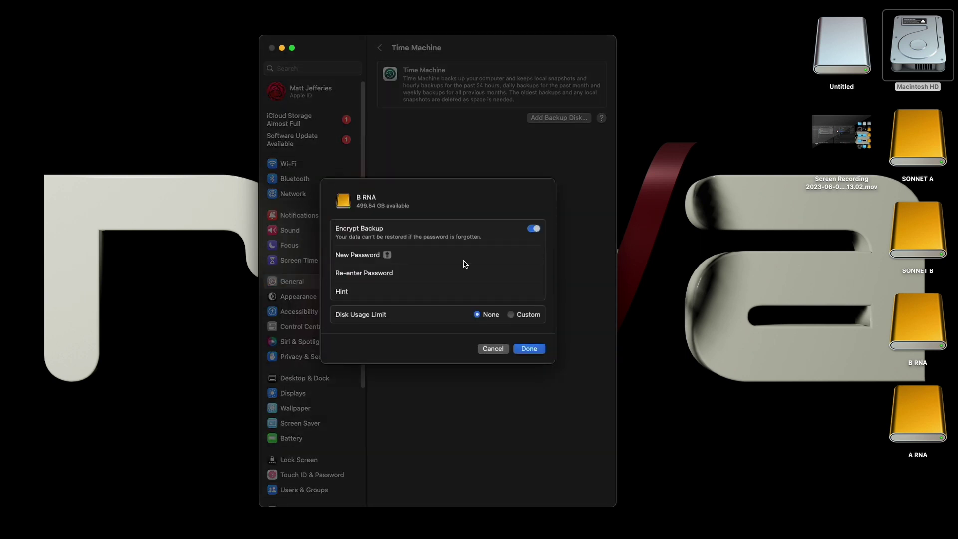
{"action": "left_click", "coordinate": [533, 228]}
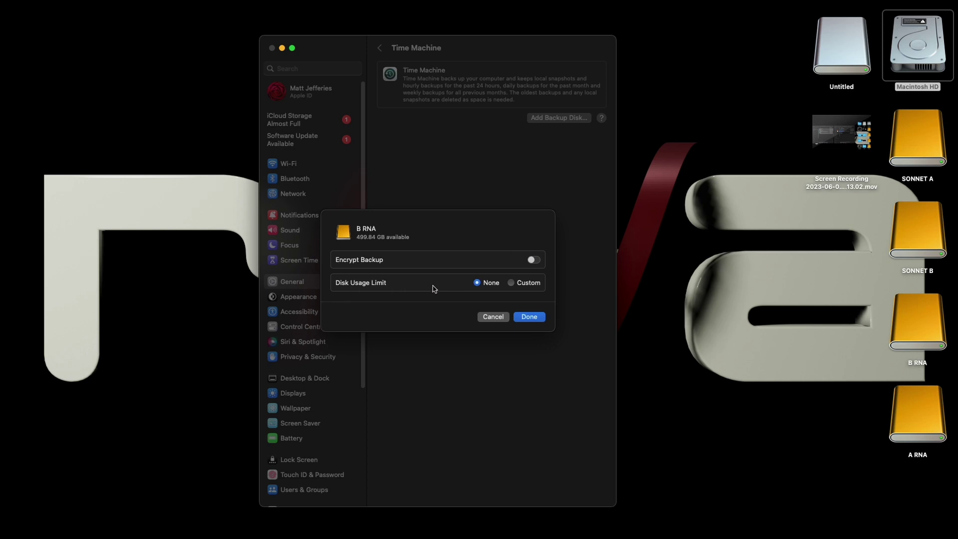
{"action": "left_click", "coordinate": [529, 317]}
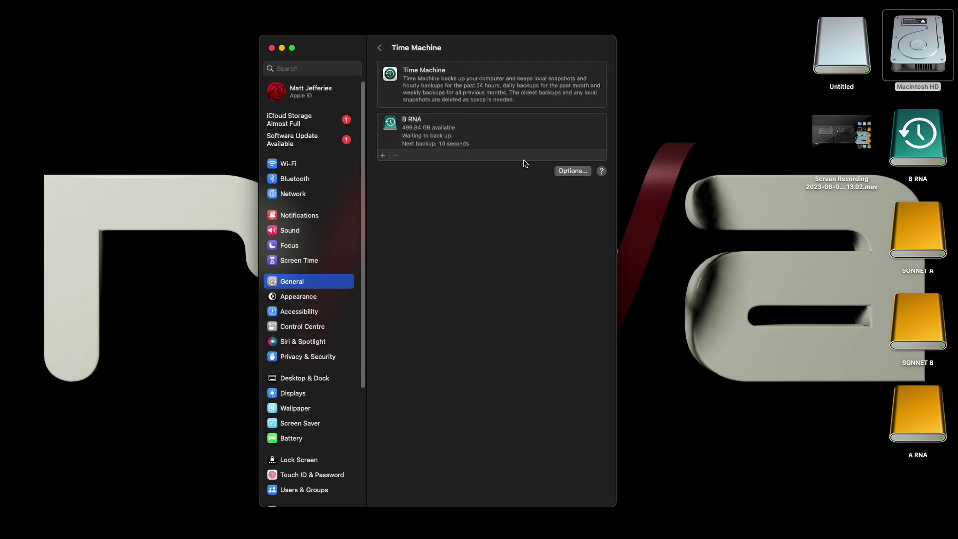
{"action": "left_click", "coordinate": [572, 170]}
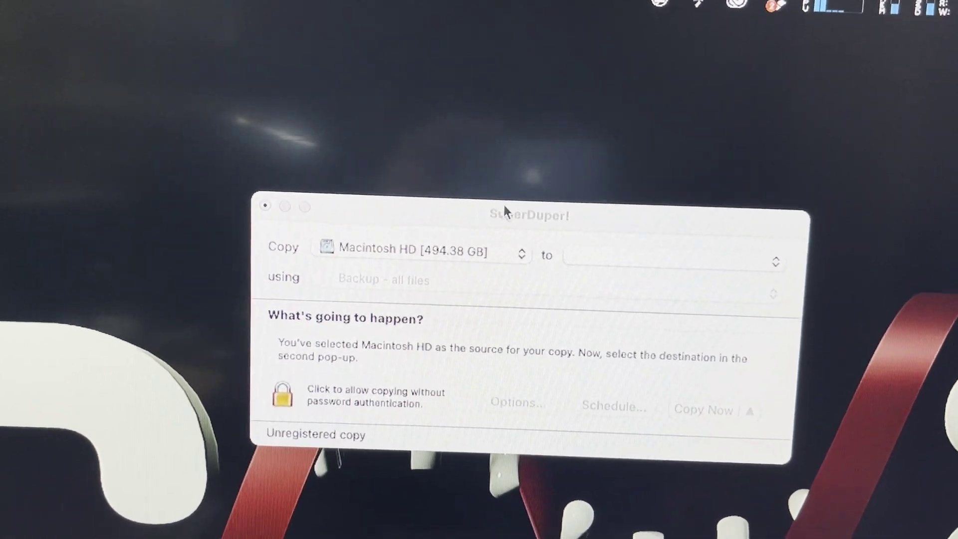
Step: Set A RNA as SuperDuper!'s destination and start the 'Backup - all files' copy of Macintosh HD
{"action": "left_click", "coordinate": [601, 278]}
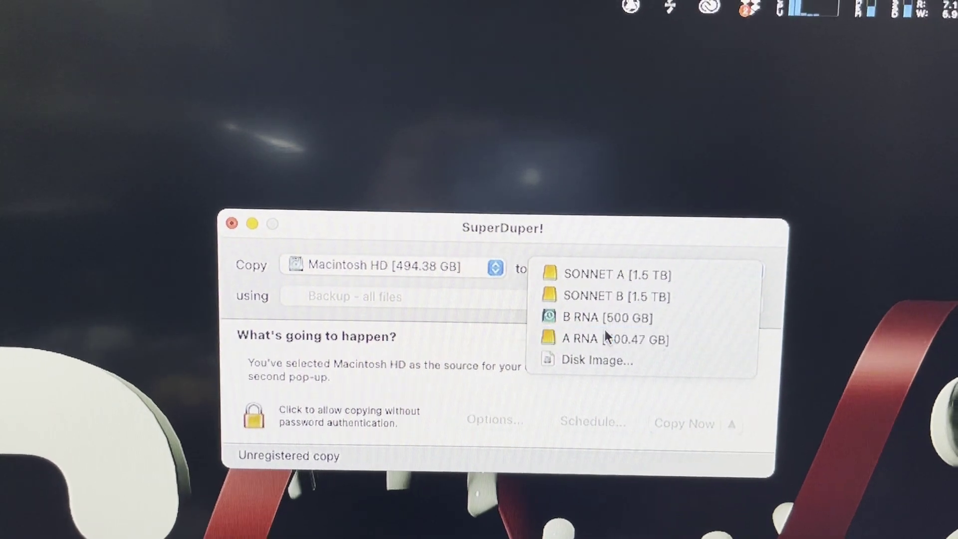
{"action": "left_click", "coordinate": [606, 336]}
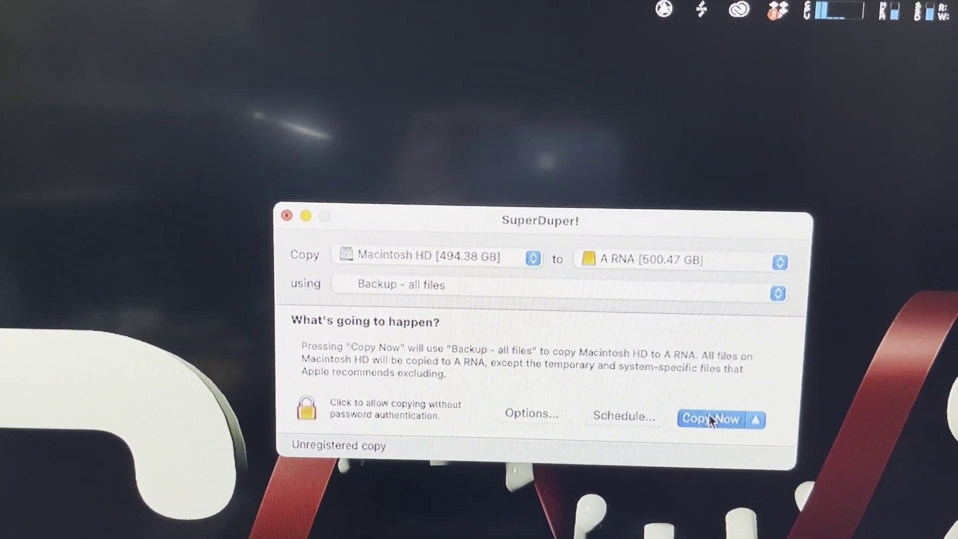
{"action": "left_click", "coordinate": [706, 422]}
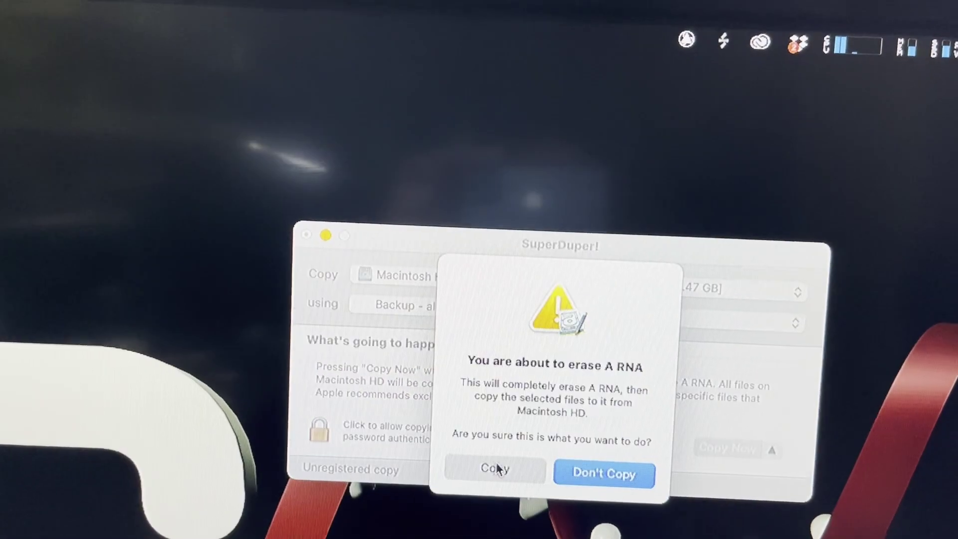
{"action": "left_click", "coordinate": [497, 469]}
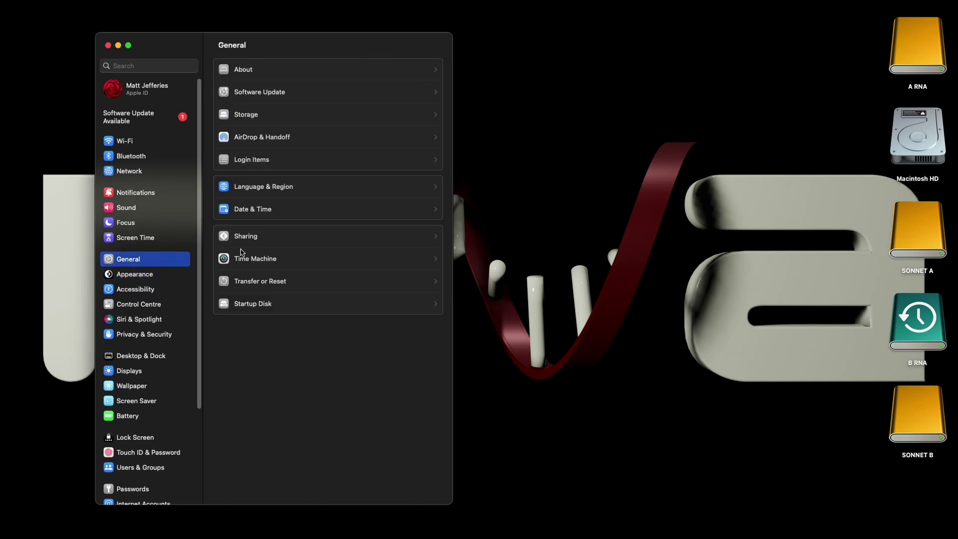
Step: Choose A RNA as the startup disk, close System Settings, and launch Audio MIDI Setup
{"action": "left_click", "coordinate": [260, 305]}
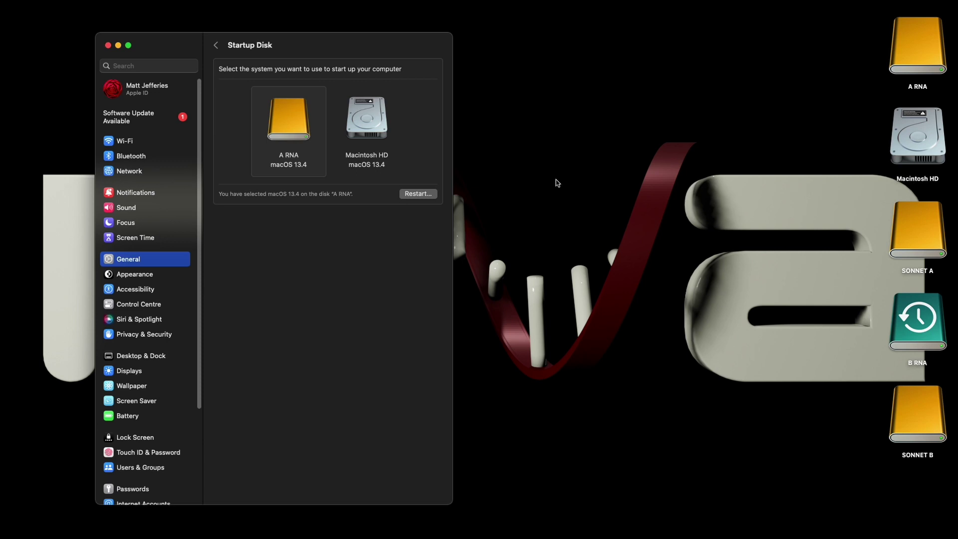
{"action": "left_click", "coordinate": [108, 46]}
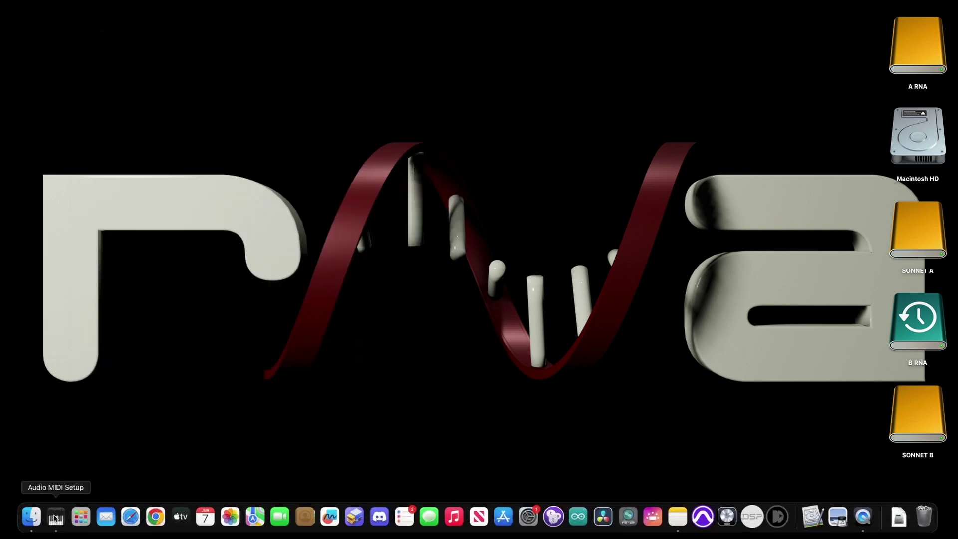
{"action": "left_click", "coordinate": [57, 518]}
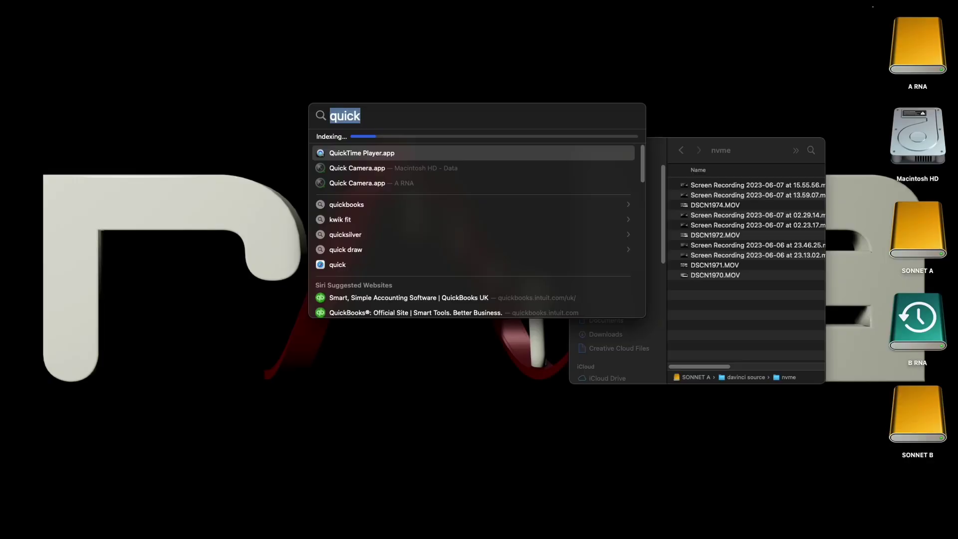
Step: Launch Image Capture via Spotlight and select the HIV device to list its 6,849 items
{"action": "type", "text": "image"}
{"action": "key", "text": "Return"}
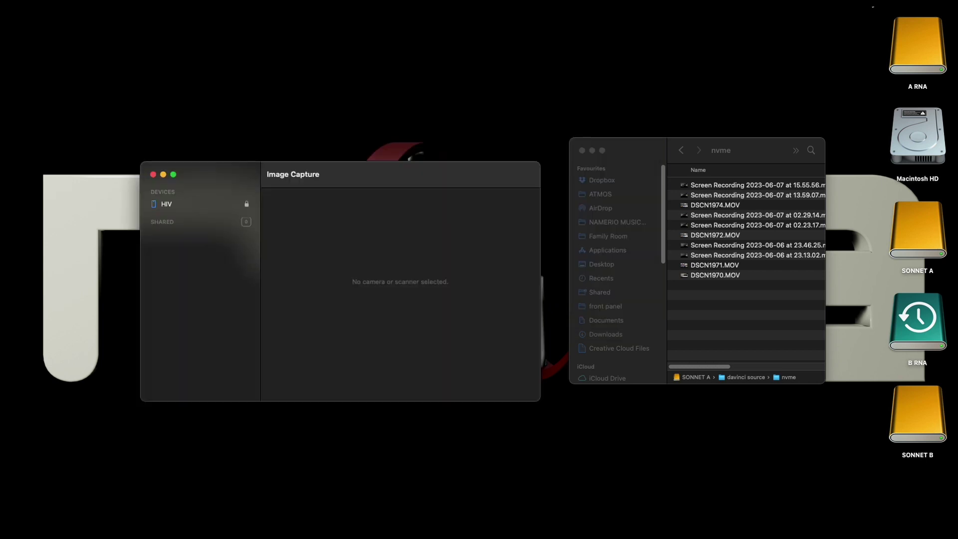
{"action": "left_click", "coordinate": [174, 208]}
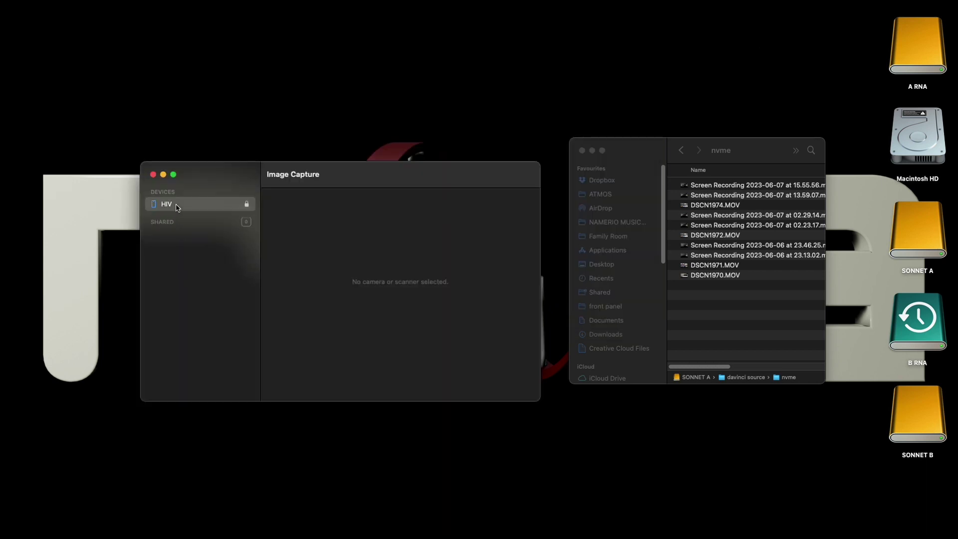